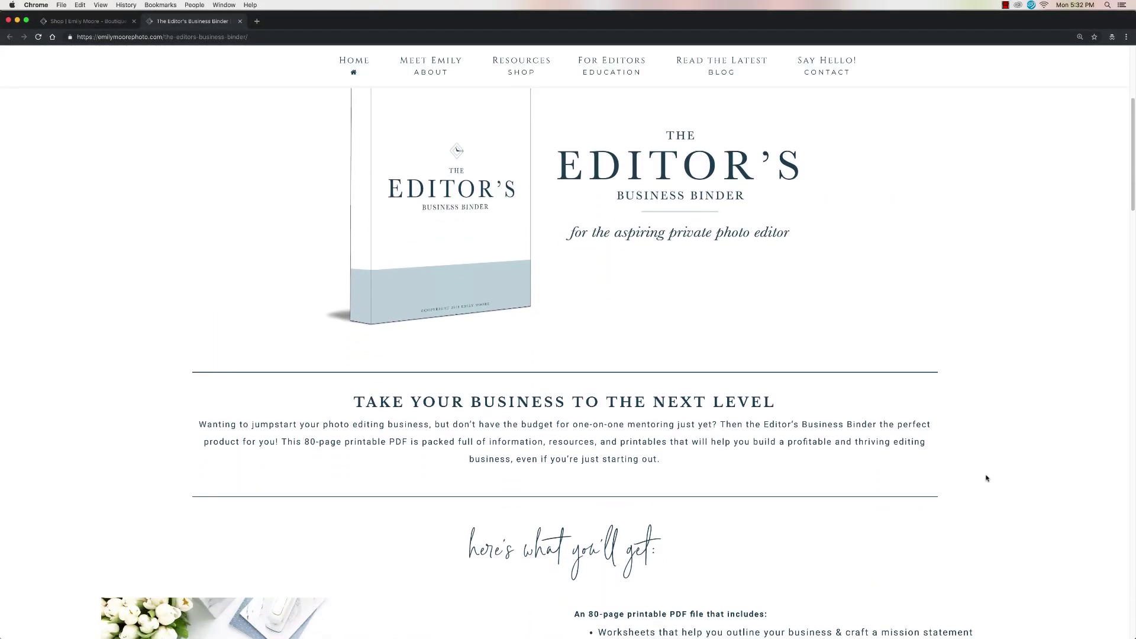
{"action": "scroll", "coordinate": [987, 479], "scroll_direction": "down", "scroll_amount": 1}
{"action": "scroll", "coordinate": [986, 479], "scroll_direction": "down", "scroll_amount": 1}
{"action": "scroll", "coordinate": [986, 478], "scroll_direction": "down", "scroll_amount": 1}
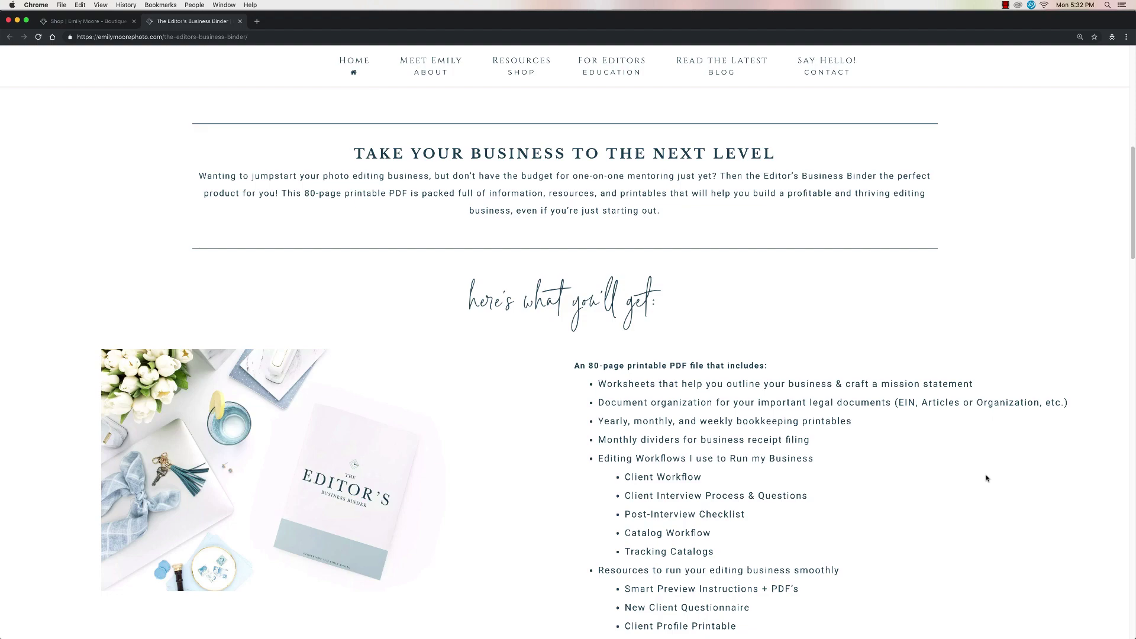
{"action": "scroll", "coordinate": [986, 478], "scroll_direction": "down", "scroll_amount": 2}
{"action": "scroll", "coordinate": [985, 478], "scroll_direction": "down", "scroll_amount": 1}
{"action": "scroll", "coordinate": [986, 479], "scroll_direction": "down", "scroll_amount": 1}
{"action": "scroll", "coordinate": [986, 478], "scroll_direction": "down", "scroll_amount": 1}
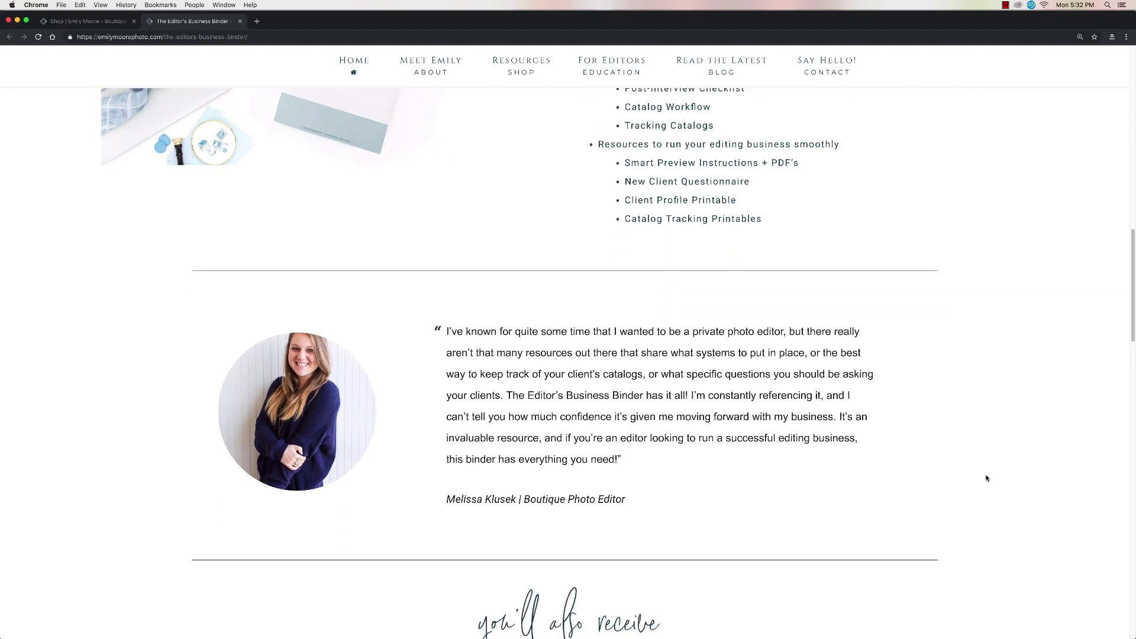
{"action": "scroll", "coordinate": [986, 478], "scroll_direction": "down", "scroll_amount": 1}
{"action": "scroll", "coordinate": [986, 478], "scroll_direction": "down", "scroll_amount": 1}
{"action": "scroll", "coordinate": [986, 479], "scroll_direction": "down", "scroll_amount": 1}
{"action": "scroll", "coordinate": [987, 479], "scroll_direction": "down", "scroll_amount": 1}
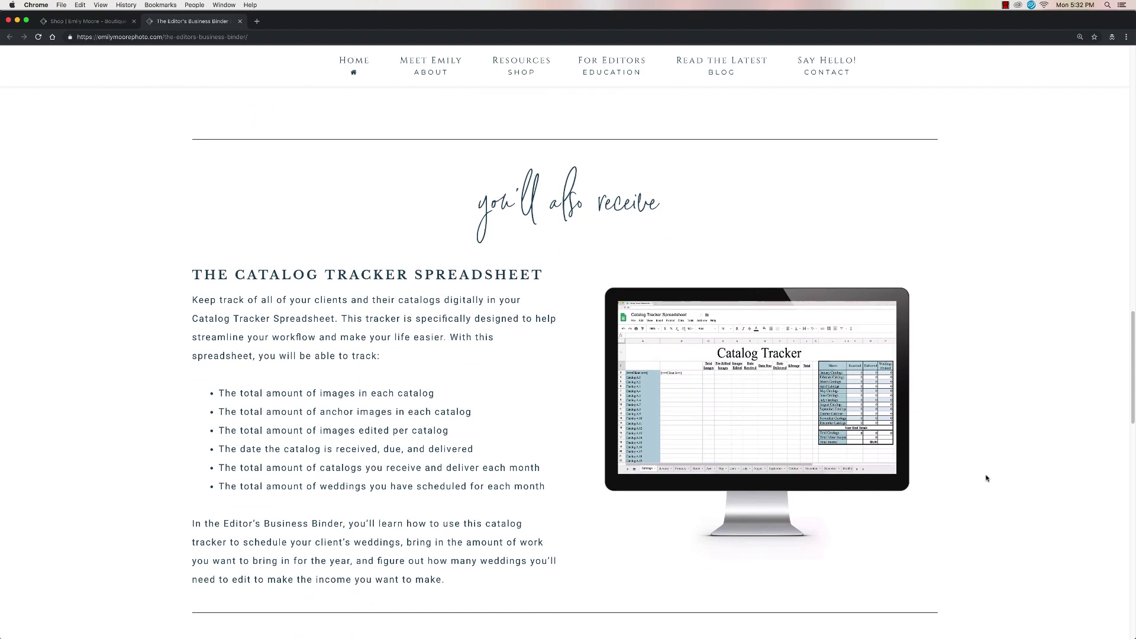
{"action": "scroll", "coordinate": [986, 479], "scroll_direction": "down", "scroll_amount": 1}
{"action": "scroll", "coordinate": [986, 478], "scroll_direction": "down", "scroll_amount": 1}
{"action": "scroll", "coordinate": [987, 479], "scroll_direction": "down", "scroll_amount": 1}
{"action": "scroll", "coordinate": [987, 479], "scroll_direction": "down", "scroll_amount": 1}
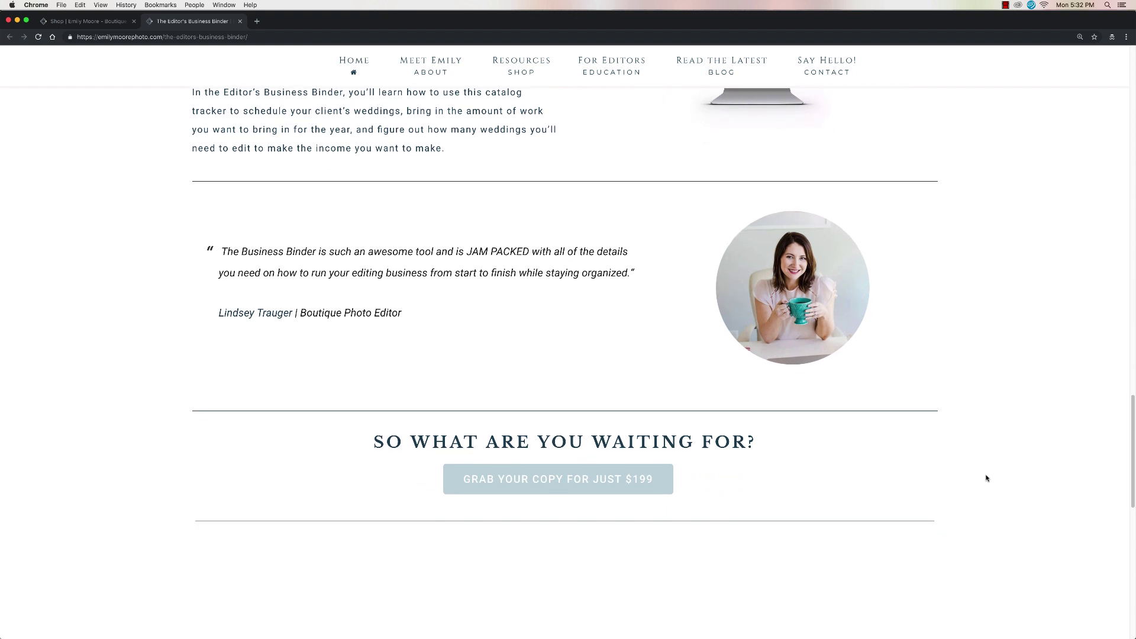
{"action": "scroll", "coordinate": [987, 479], "scroll_direction": "down", "scroll_amount": 1}
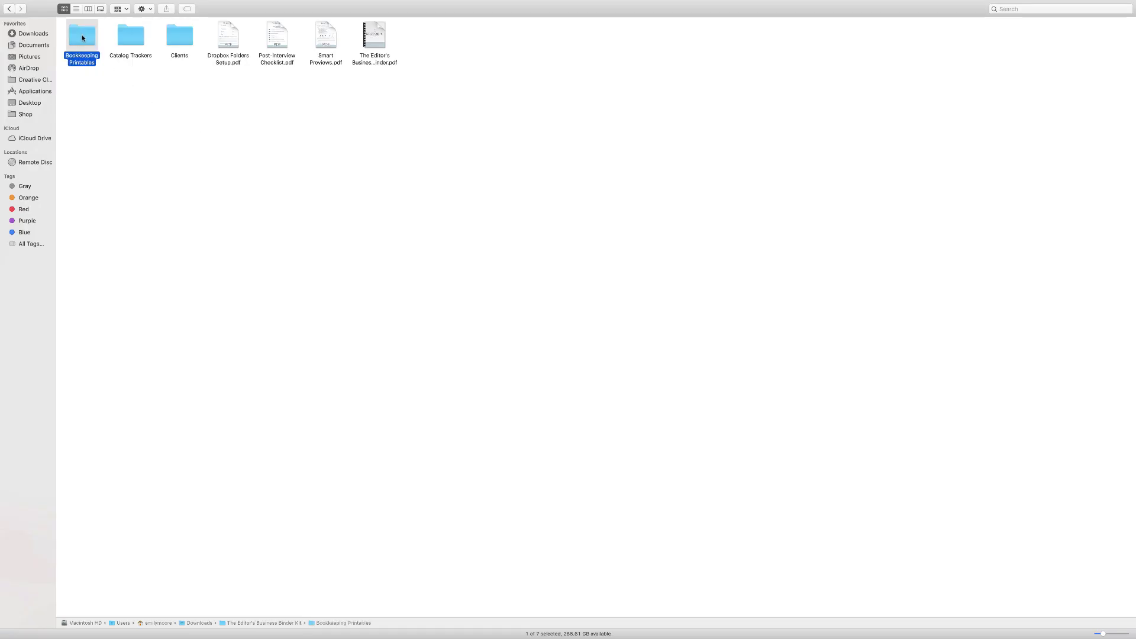
- Quick Look the yearly bookkeeping overview and income tracker PDFs, then dismiss the previews
{"action": "key", "text": "space"}
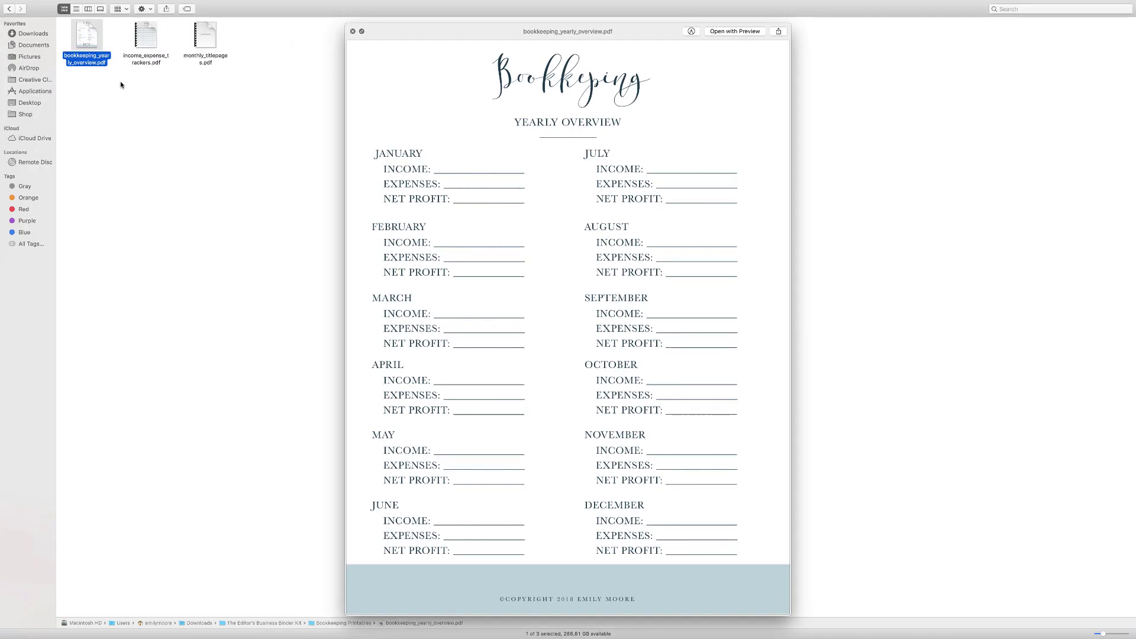
{"action": "key", "text": "space"}
{"action": "key", "text": "space"}
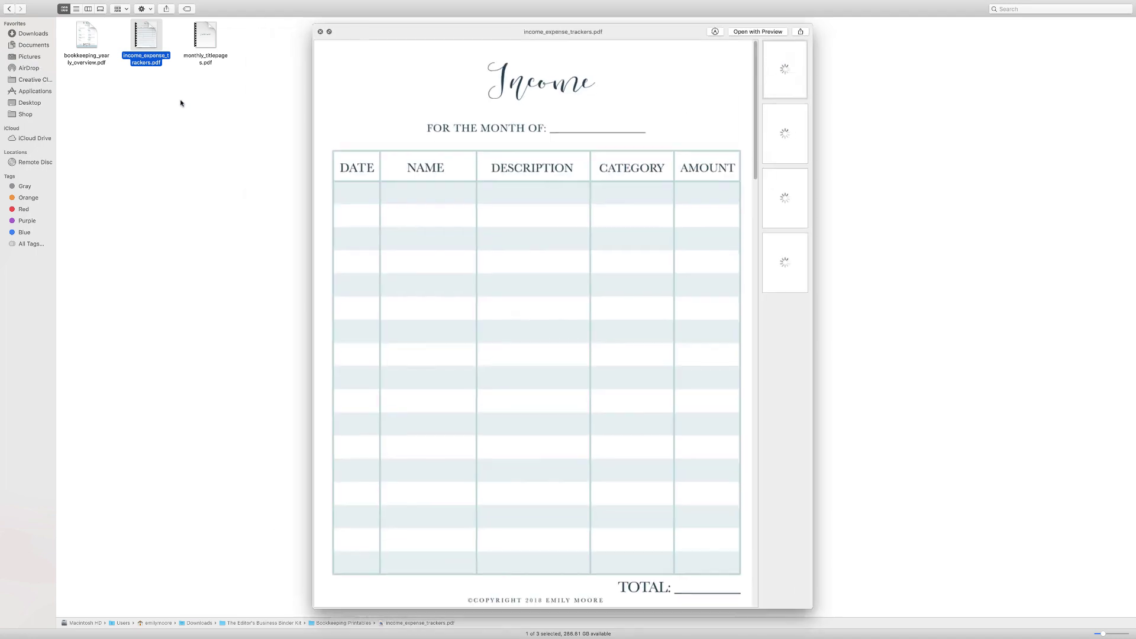
{"action": "key", "text": "space"}
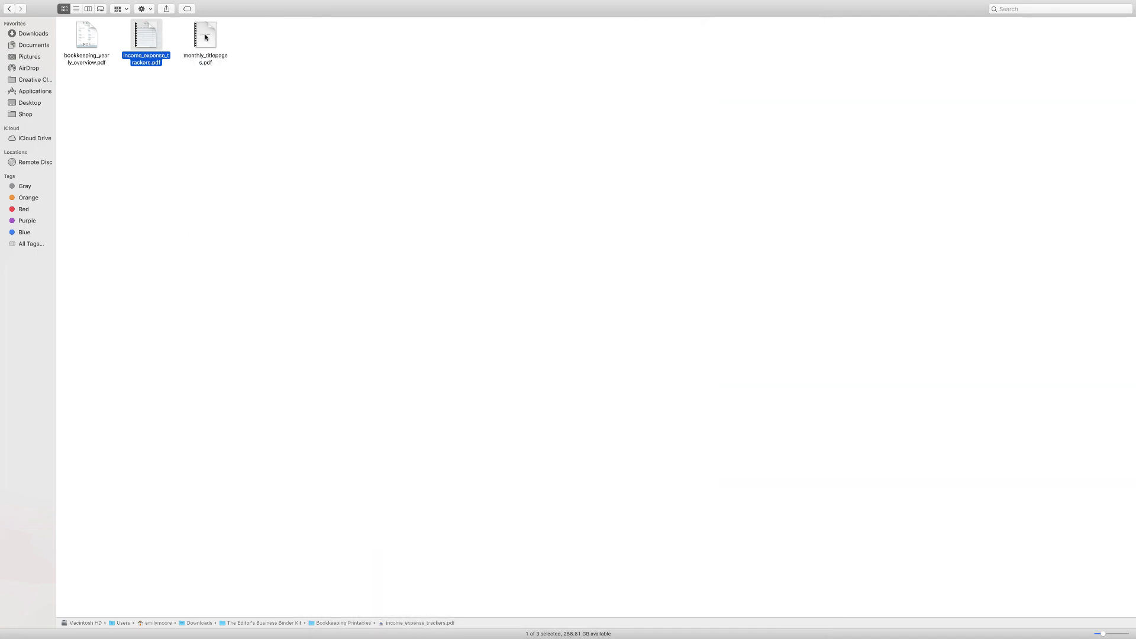
{"action": "key", "text": "space"}
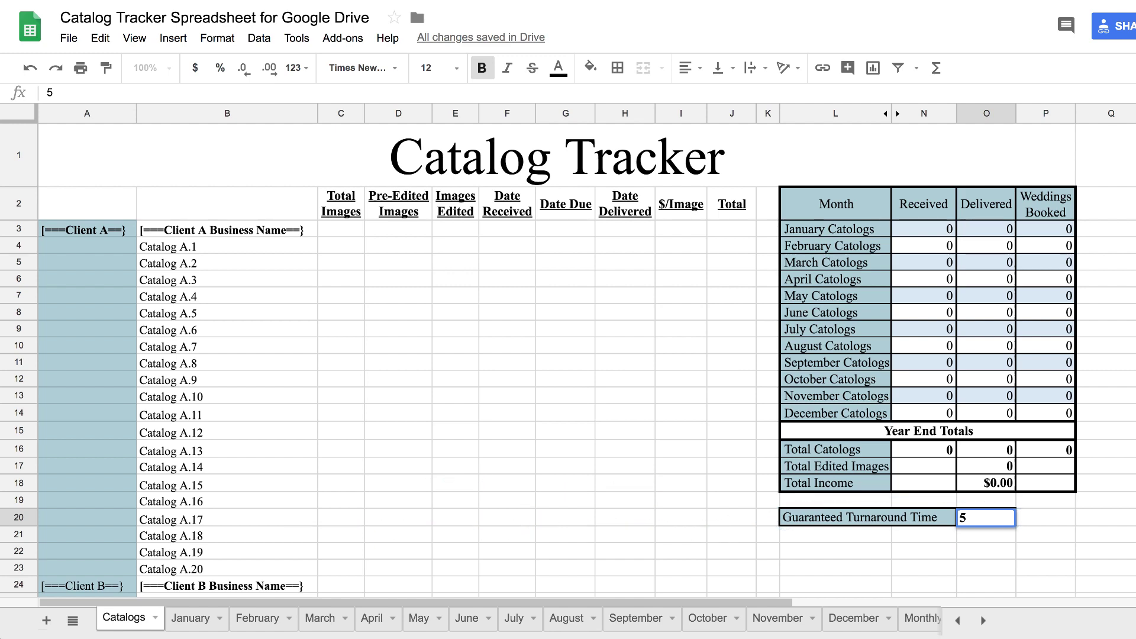
{"action": "type", "text": "Client"}
- Confirm turnaround 5, Client Name Photography heading, Wedding Catalog Name, 1000 images and 100 pre-edited
{"action": "key", "text": "Return"}
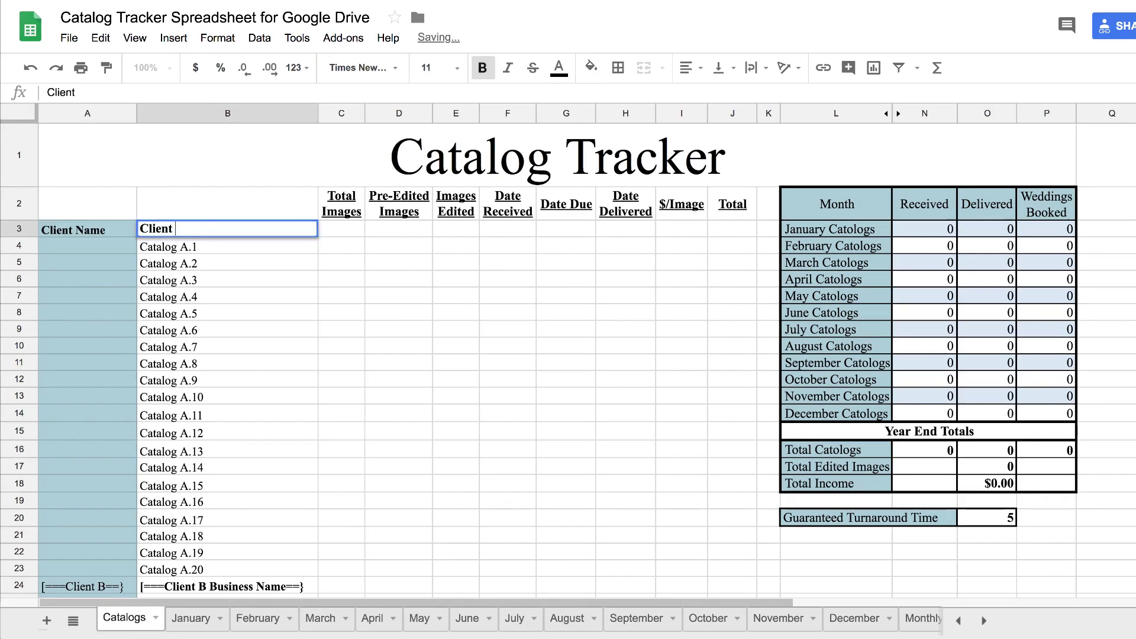
{"action": "type", "text": "Name Photography"}
{"action": "key", "text": "Return"}
{"action": "type", "text": "Wedding Catalo"}
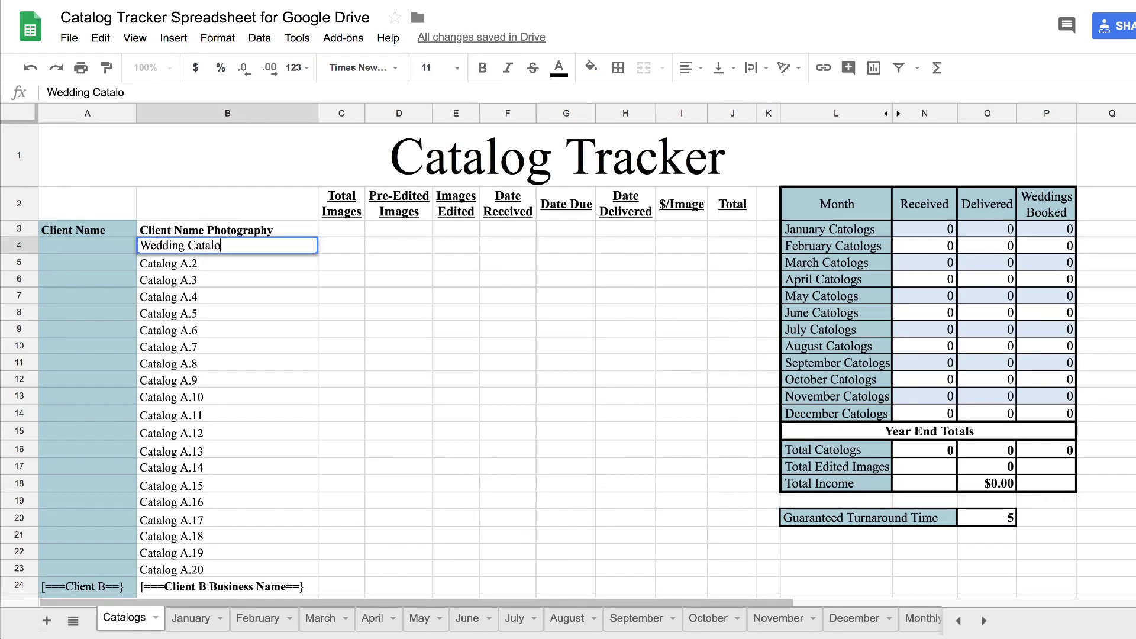
{"action": "type", "text": "g Name"}
{"action": "key", "text": "Tab"}
{"action": "type", "text": "1000"}
{"action": "key", "text": "Tab"}
{"action": "type", "text": "1"}
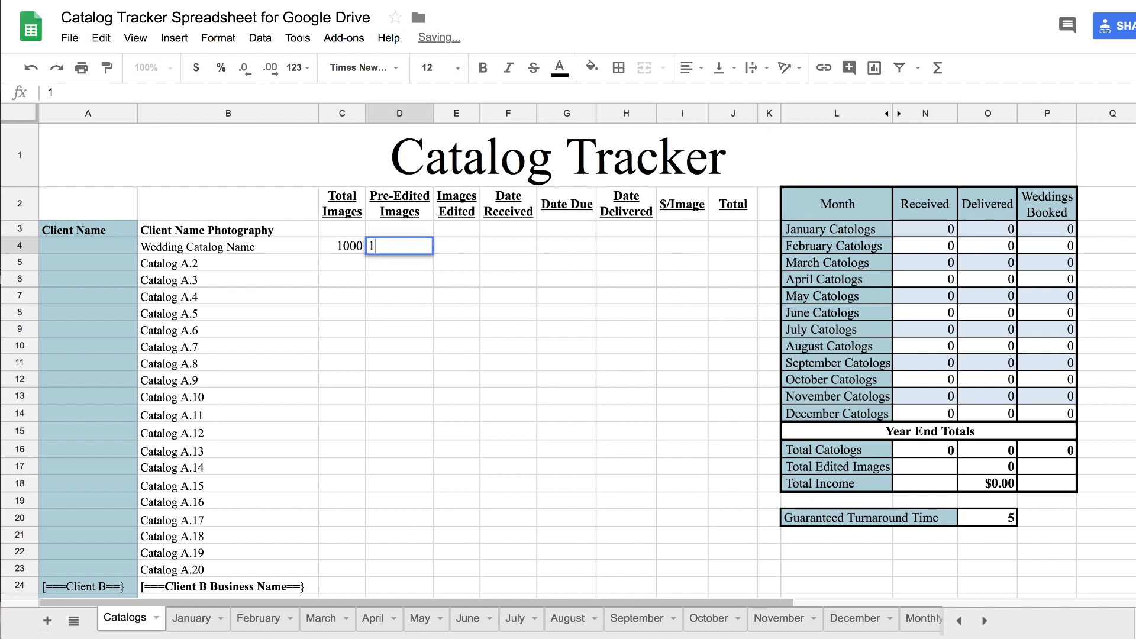
{"action": "type", "text": "00"}
{"action": "key", "text": "Tab"}
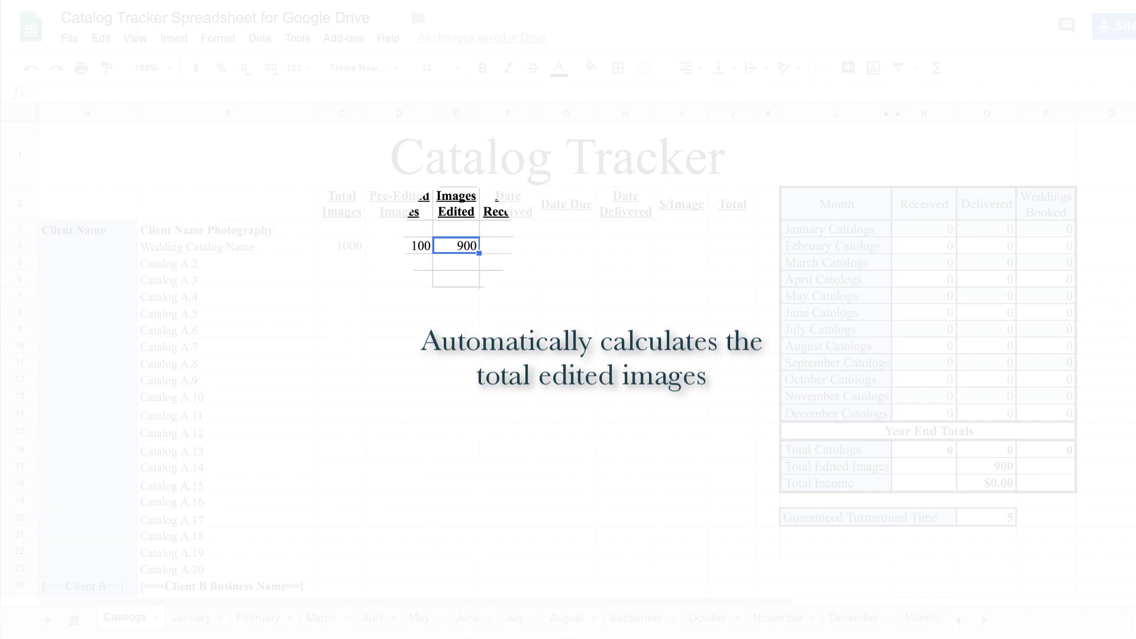
- Enter received date 5/1/18 in F4 and move to the price-per-image column for $0.38
{"action": "key", "text": "Tab"}
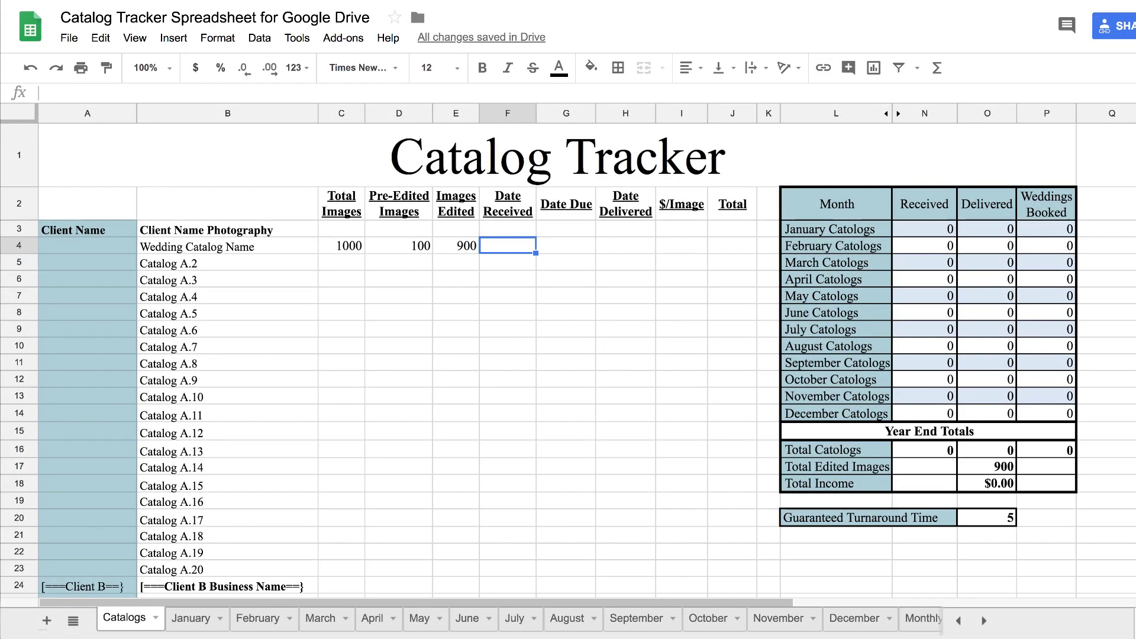
{"action": "type", "text": "5/1/18"}
{"action": "key", "text": "Tab"}
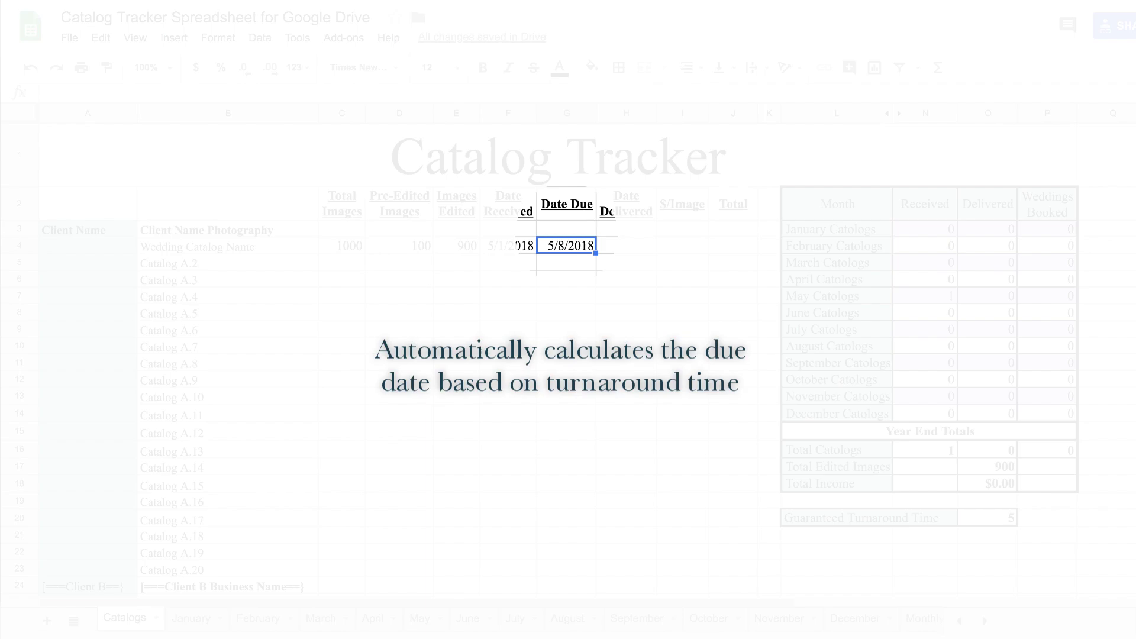
{"action": "key", "text": "Tab"}
{"action": "key", "text": "Tab"}
{"action": "type", "text": ".38"}
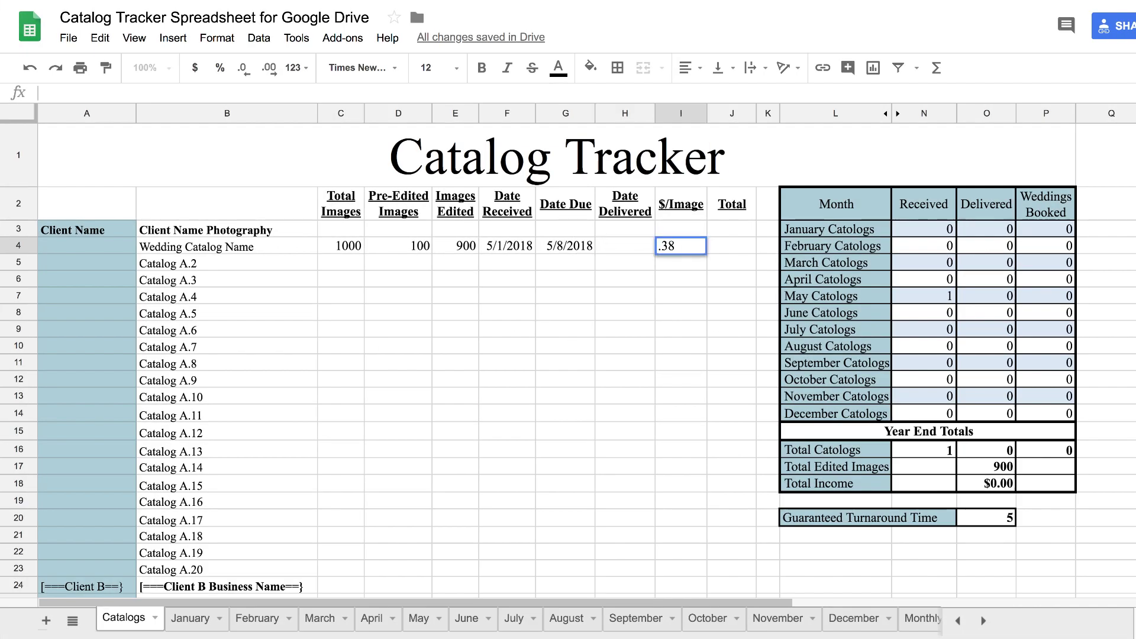
{"action": "key", "text": "Tab"}
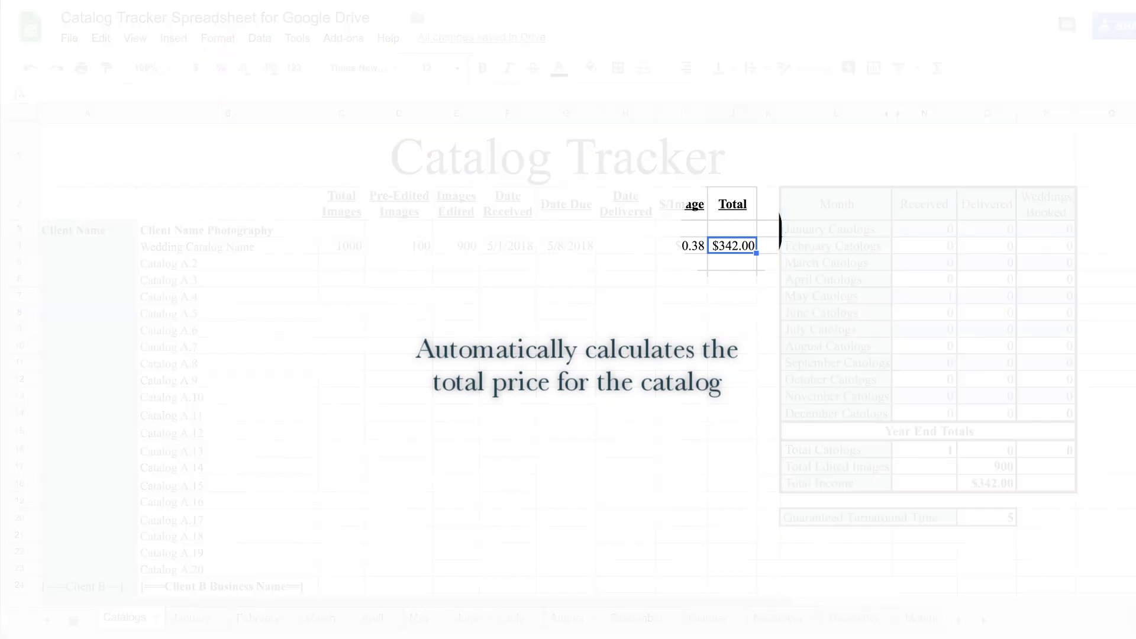